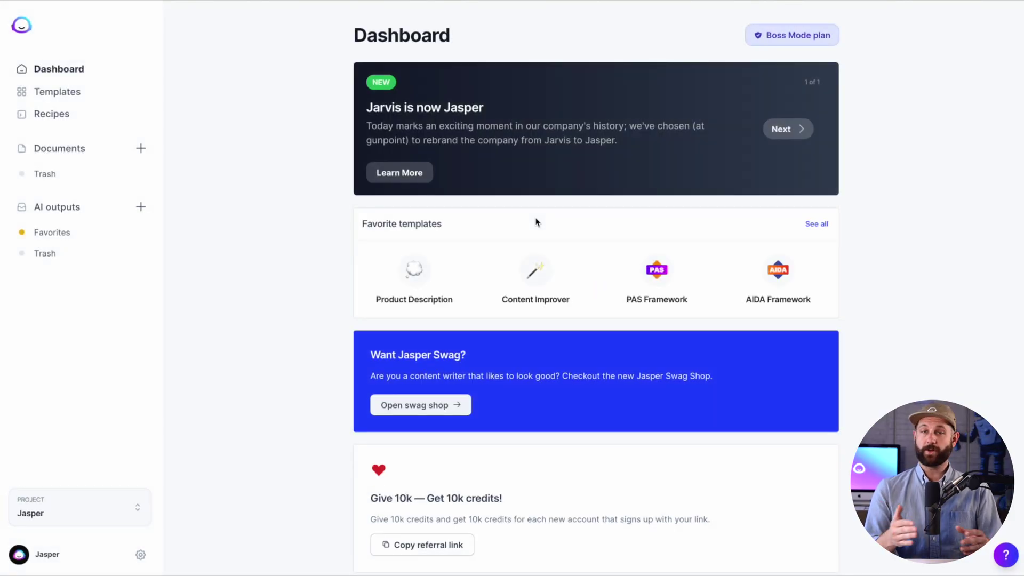
Open the Templates library from the dashboard sidebar.
scroll(314, 214, down, 10)
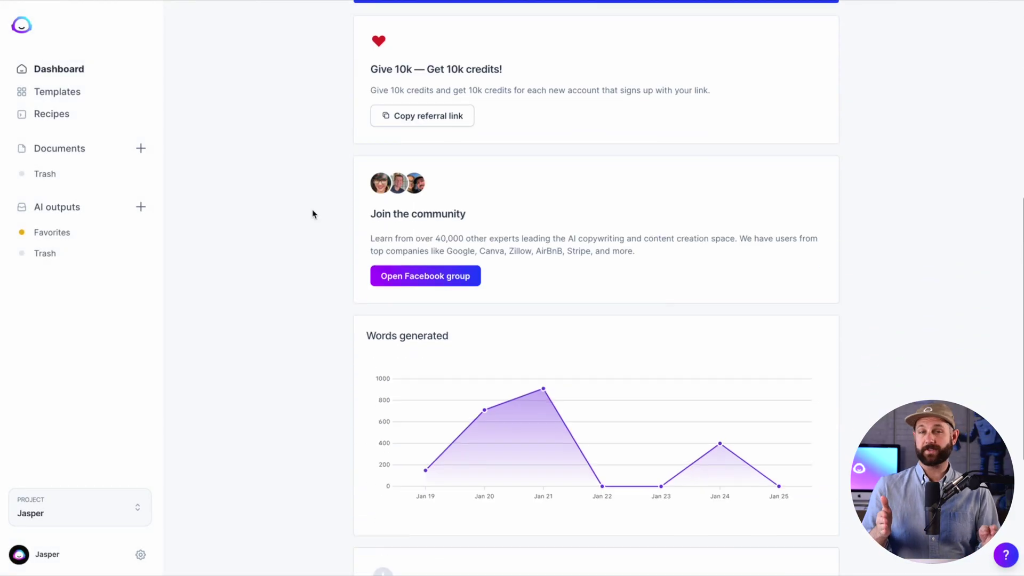
scroll(314, 212, down, 3)
scroll(313, 213, up, 13)
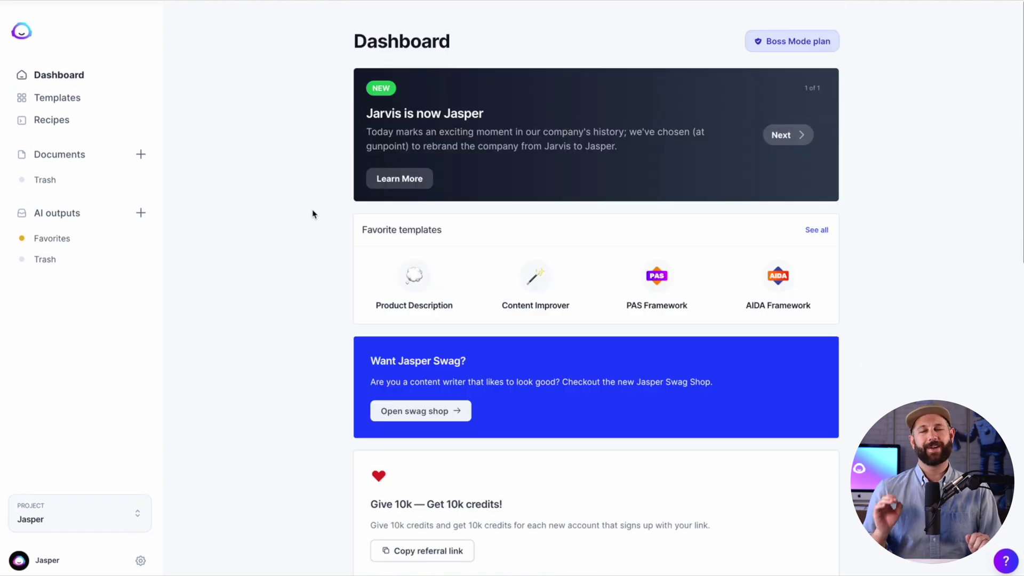
click(92, 94)
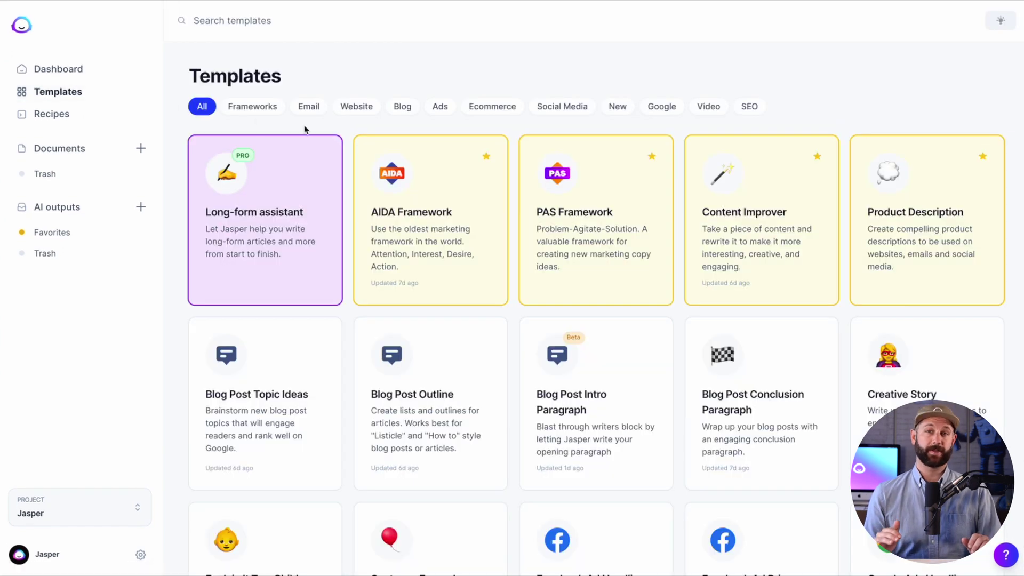
Browse the template grid and open the PAS Framework template.
scroll(752, 160, down, 12)
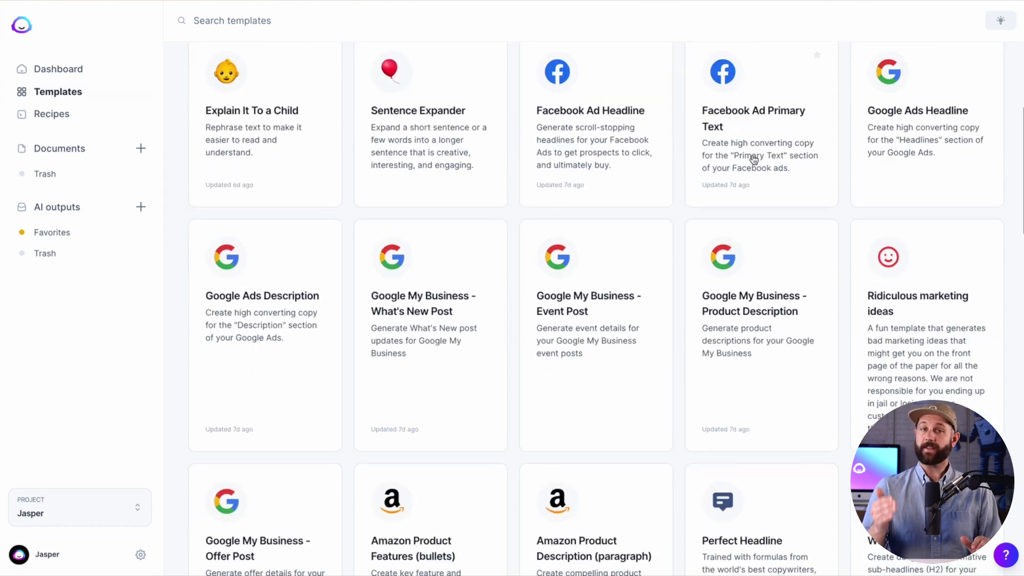
scroll(754, 160, down, 8)
scroll(754, 160, up, 7)
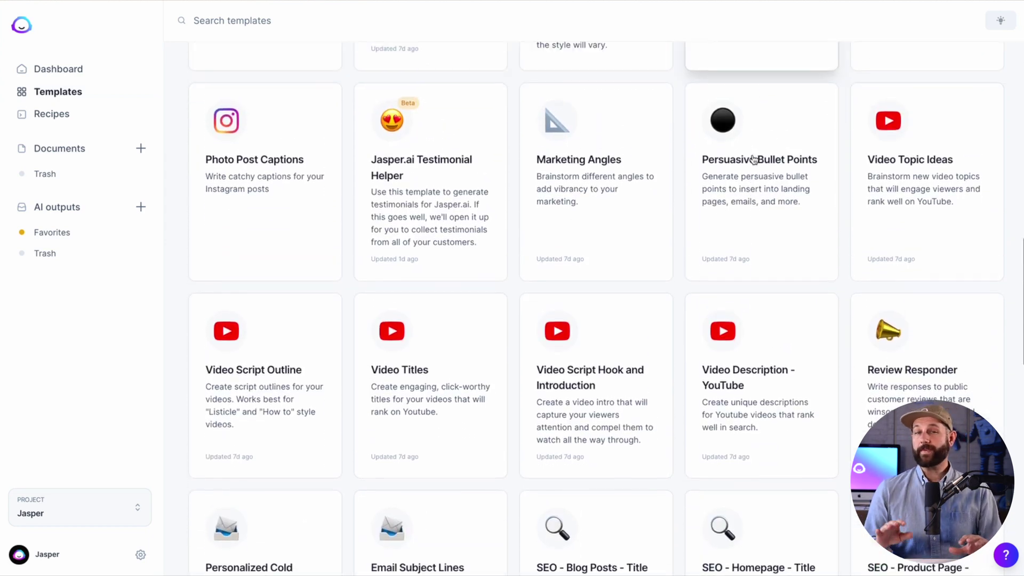
scroll(754, 160, up, 12)
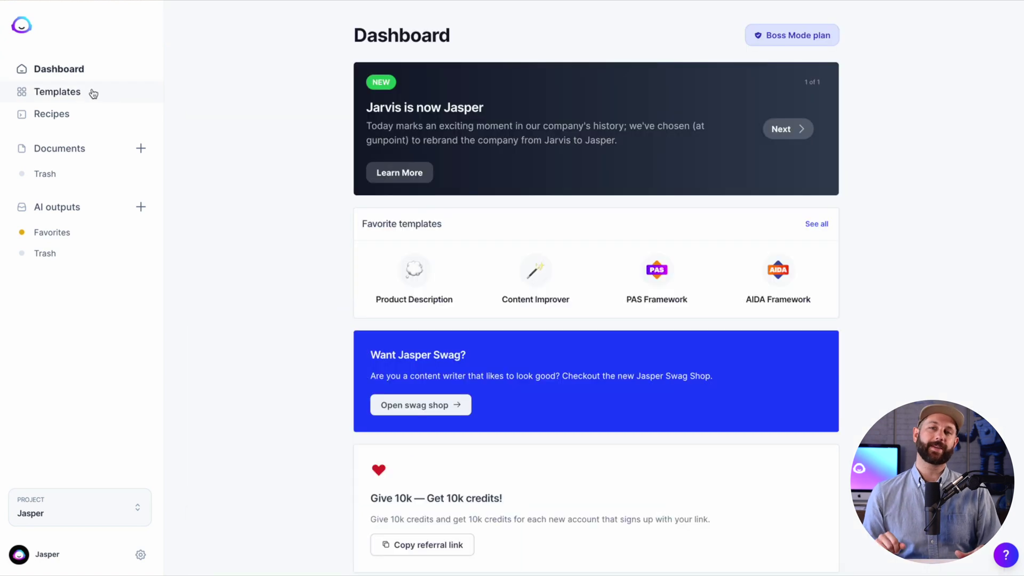
click(94, 94)
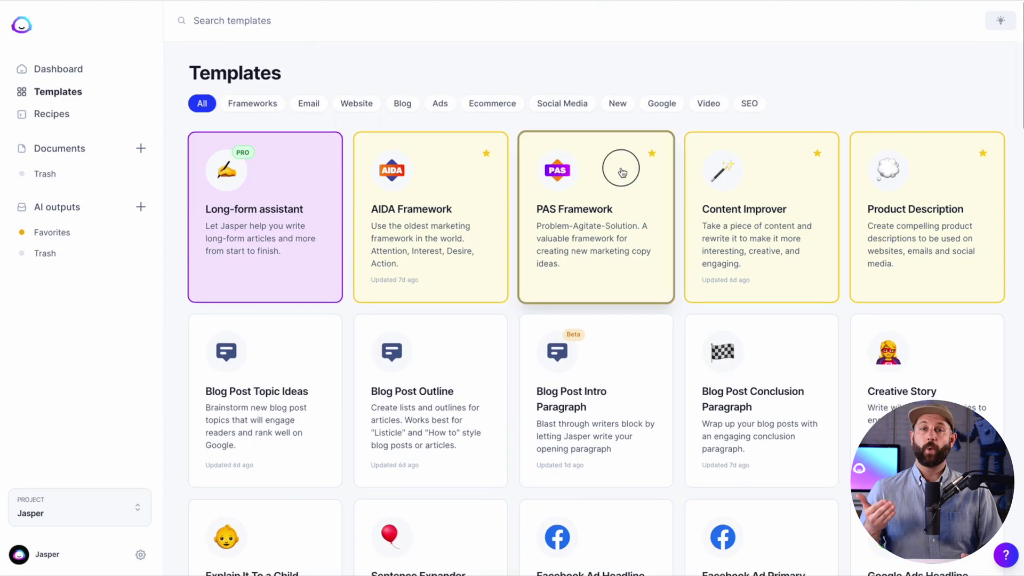
click(617, 169)
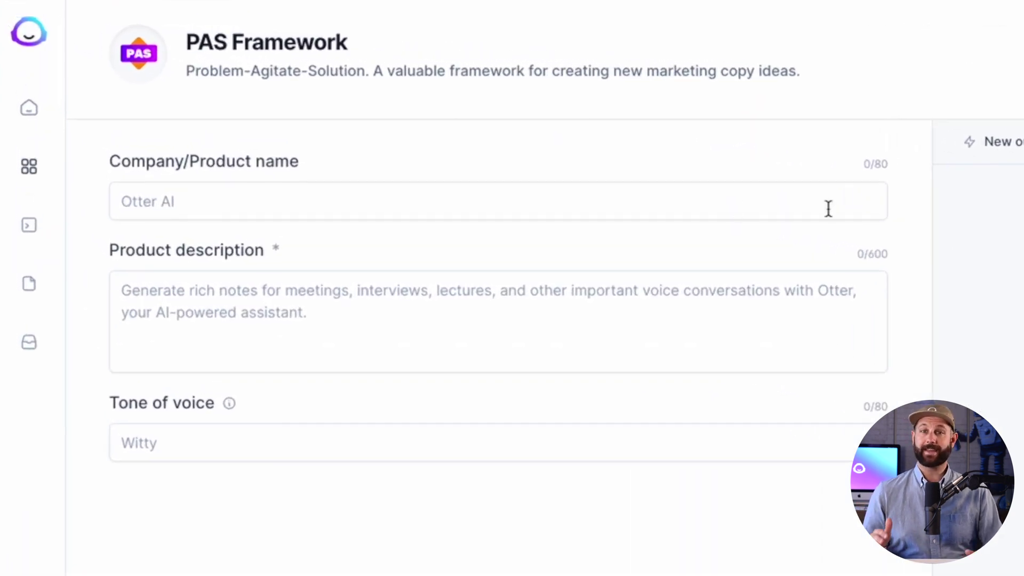
Fill the PAS form with product Jasper, the pasted description and tone 'Witty', then generate copy.
click(582, 191)
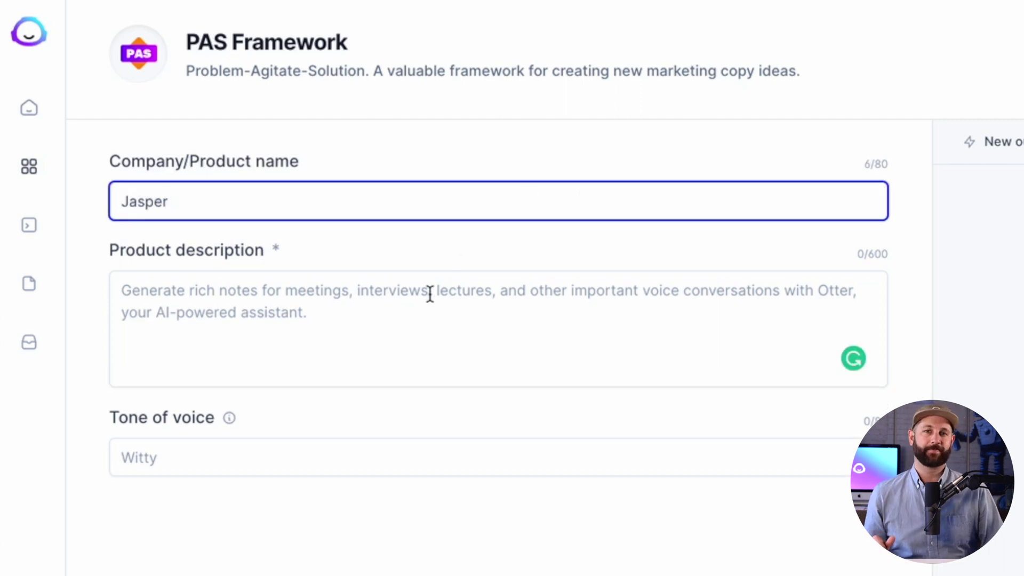
click(420, 308)
text(Jasper is an AI copywriting assistant who can write marketing copy and blog posts quickly and effectively! He is the best copywriting assistant ever!)
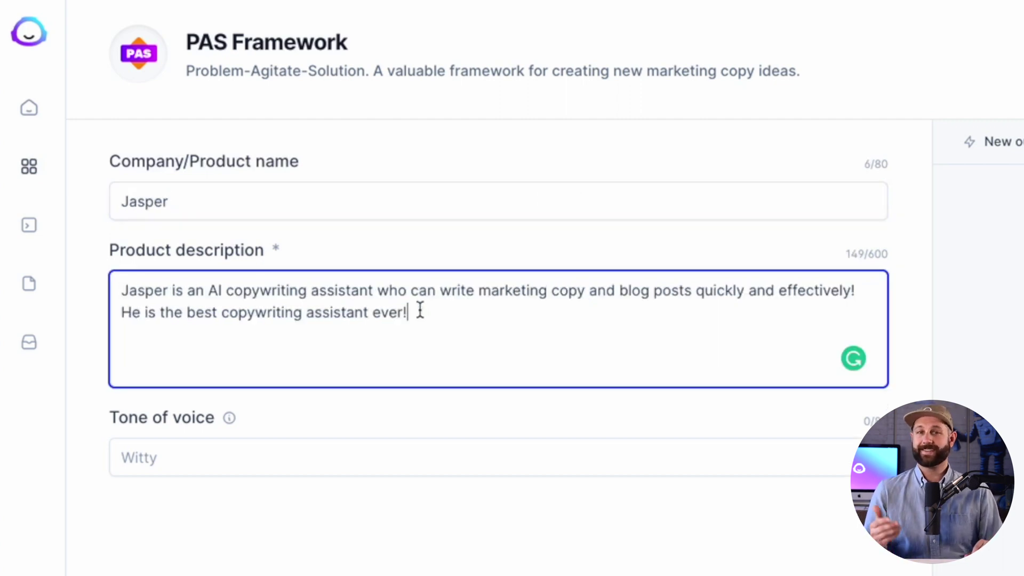
click(265, 459)
text(Witty)
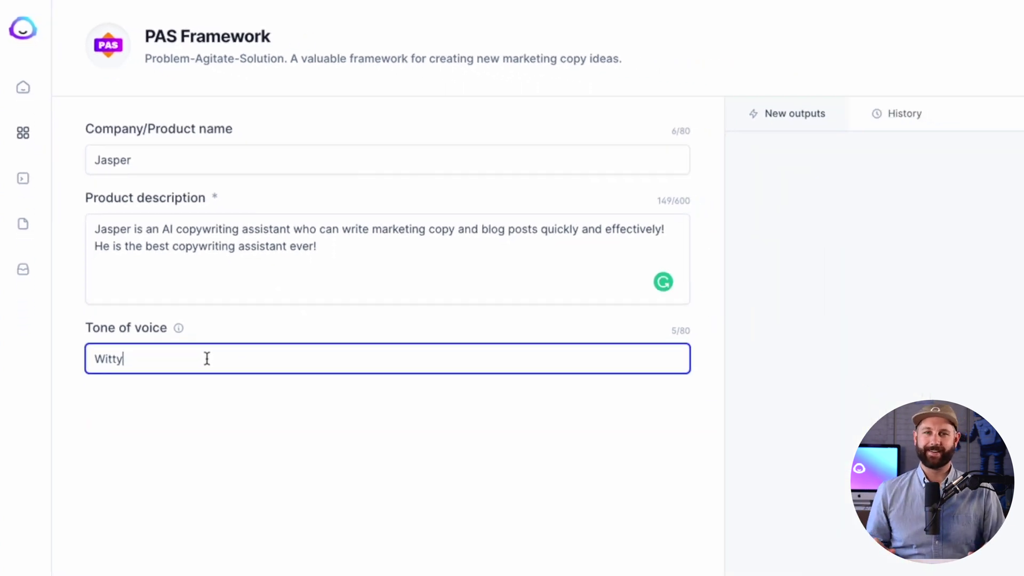
click(423, 557)
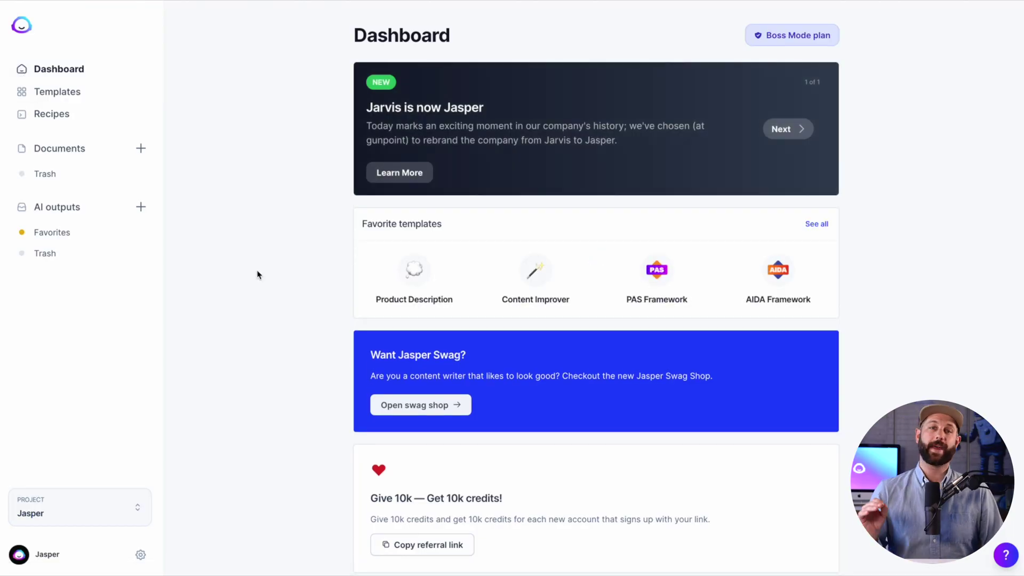
Create a blog post 'Jasper: The Best Assistant Ever?' with a chosen generated intro and open it.
click(145, 151)
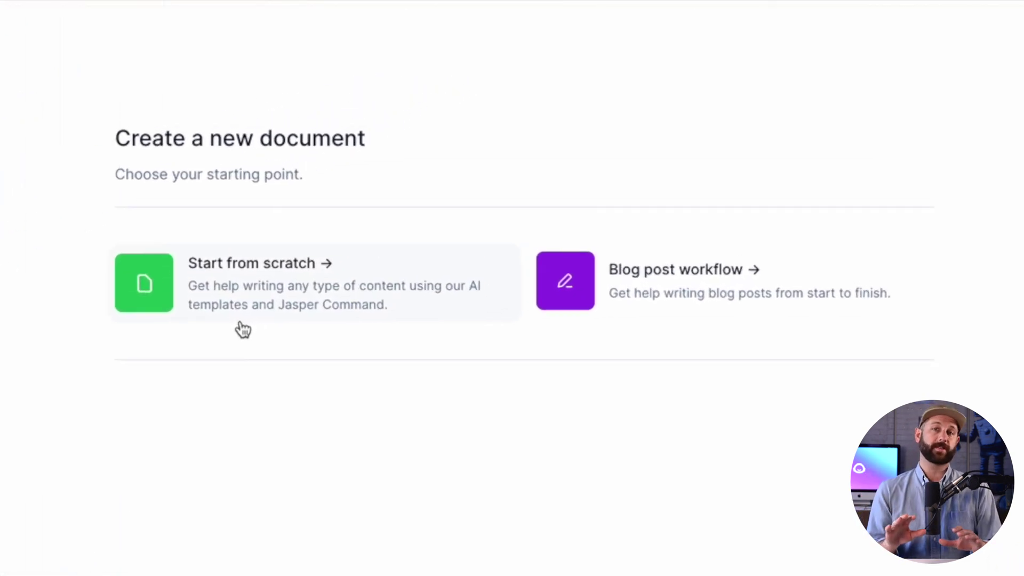
click(736, 302)
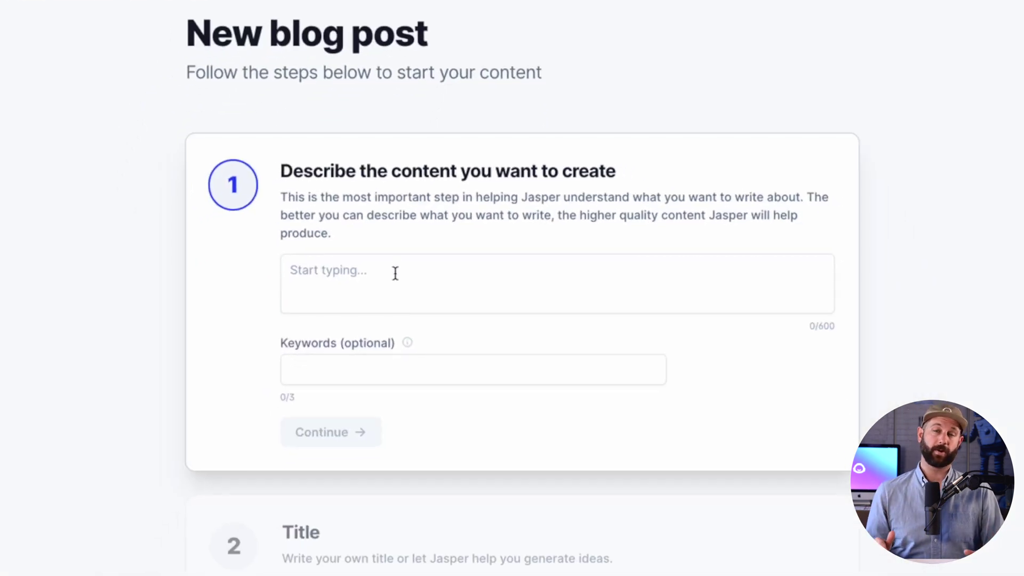
click(393, 272)
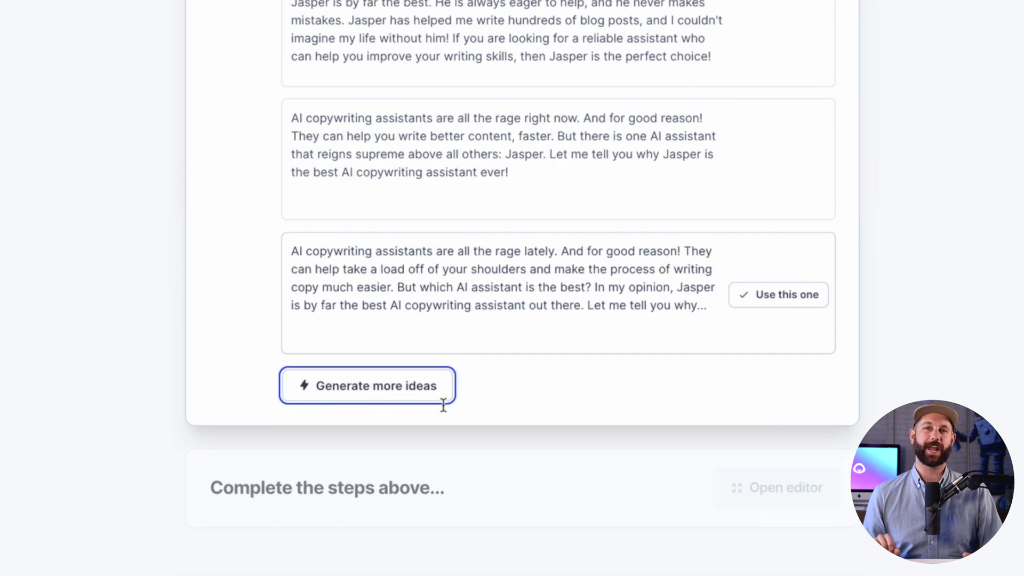
click(776, 293)
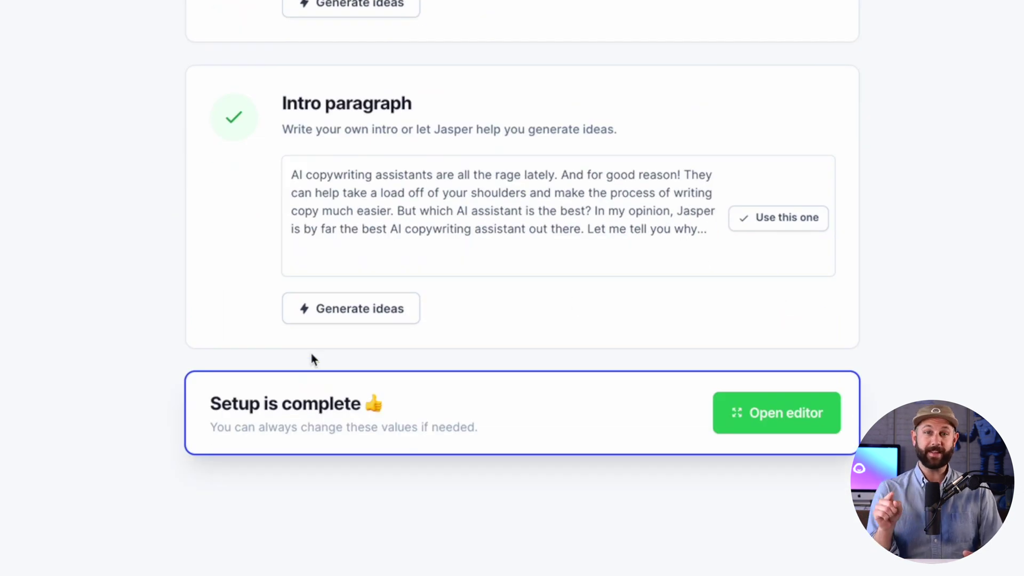
click(781, 485)
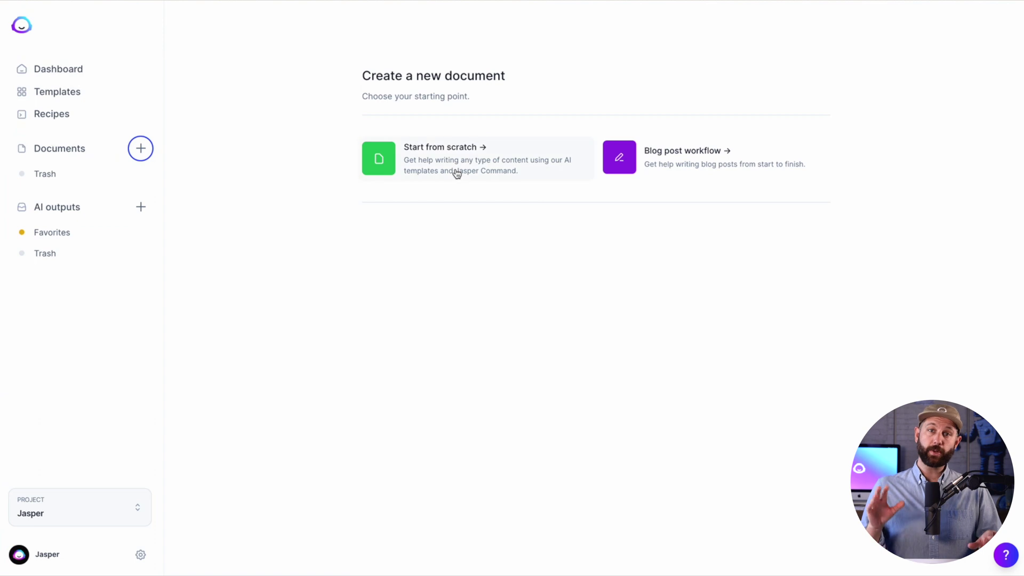
Start a document from scratch, enter its title and paste the content brief.
click(457, 174)
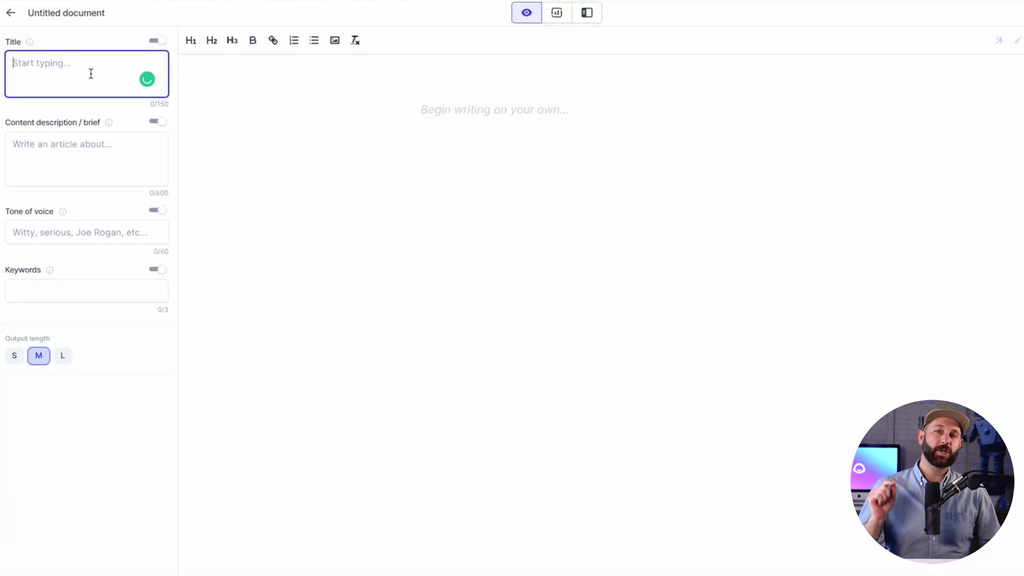
text(Jasper: The Best Copywriting)
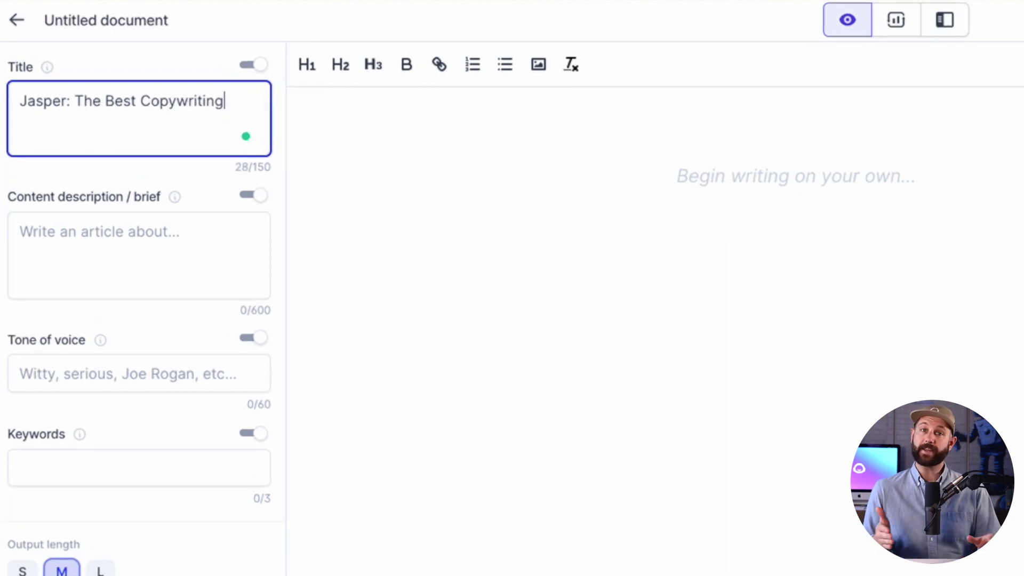
click(135, 225)
text(I am writing a blog about how Jasper is the best AI copywriting assistant ever!)
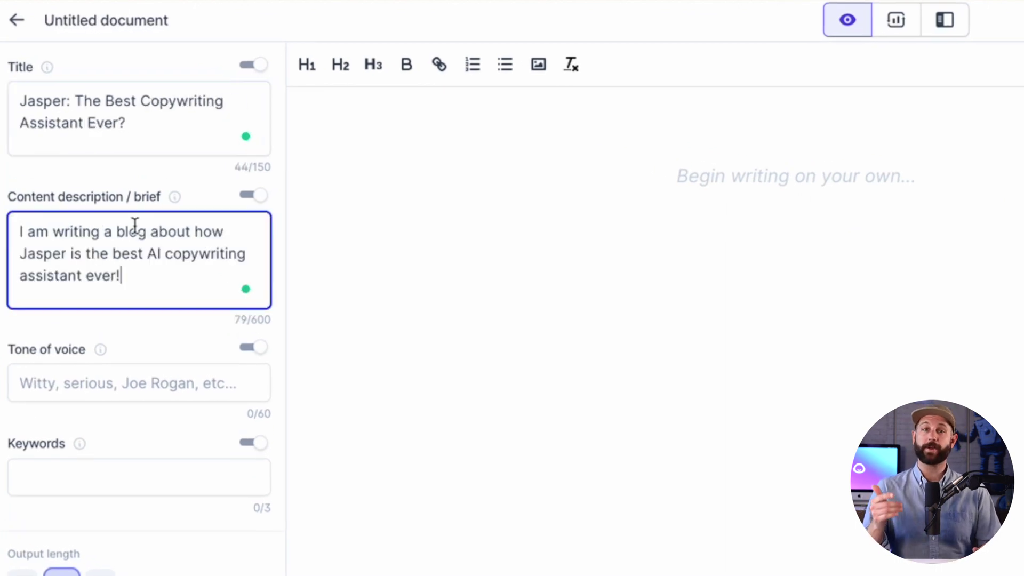
Set tone 'Bold', add the keyword 'AI Copywriting', and generate the paragraphs.
click(114, 377)
text(Bold)
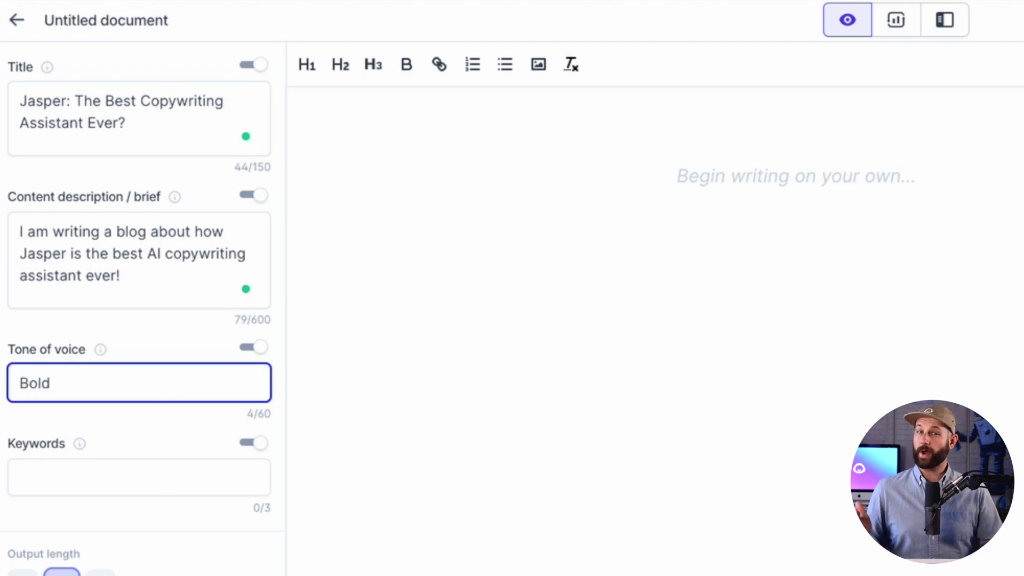
click(73, 480)
text(AI Copywriting)
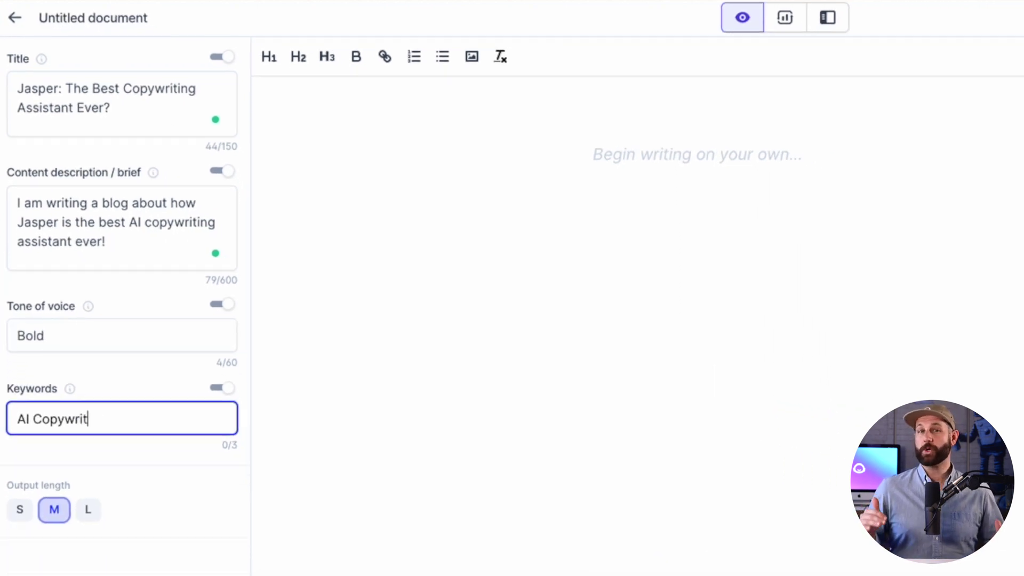
key(Return)
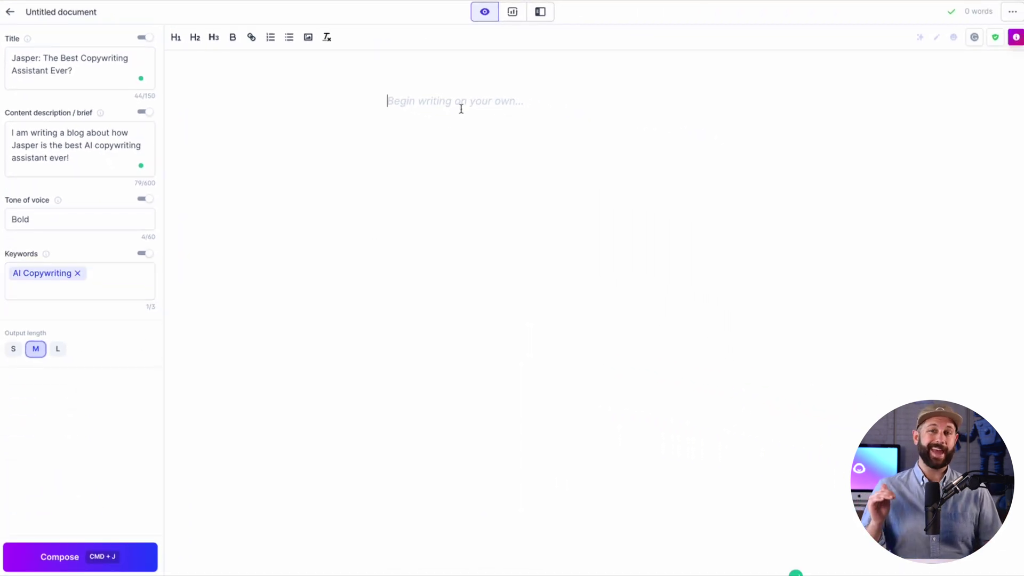
click(75, 561)
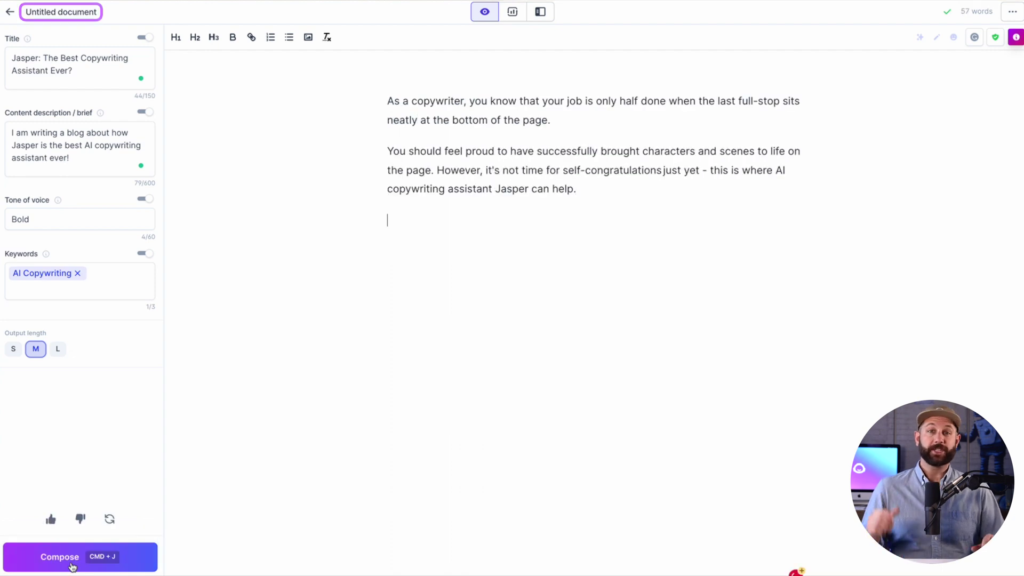
Save the document as 'Jasper: The Best Copywriting Assistant Ever?', reopen it, then go back to Documents.
click(71, 12)
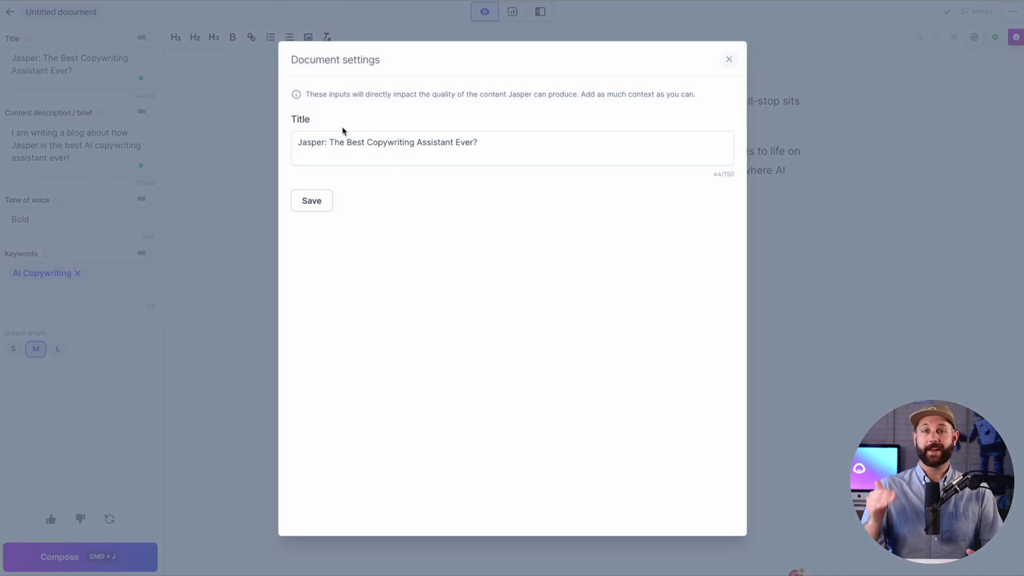
click(380, 142)
click(314, 202)
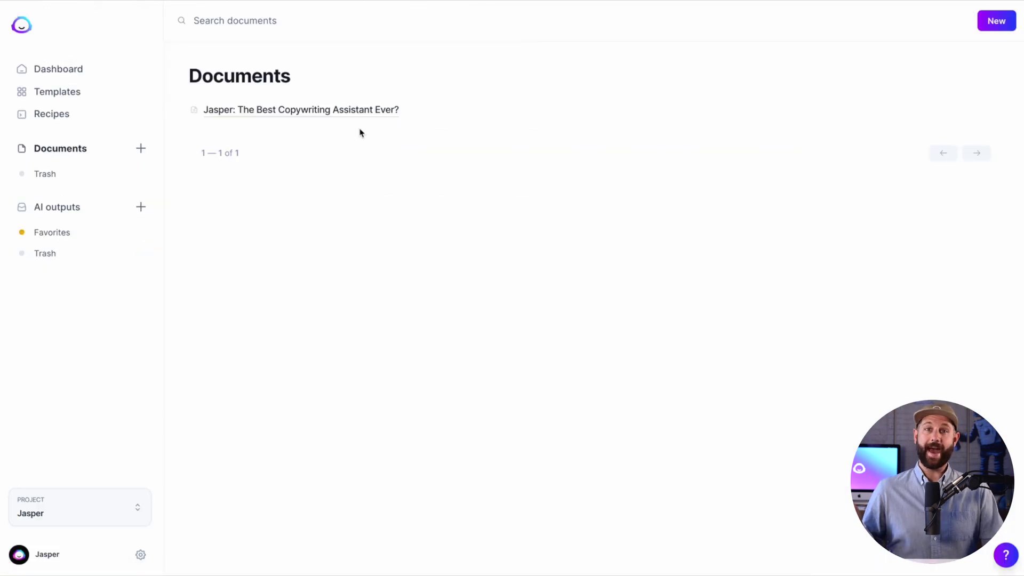
click(336, 110)
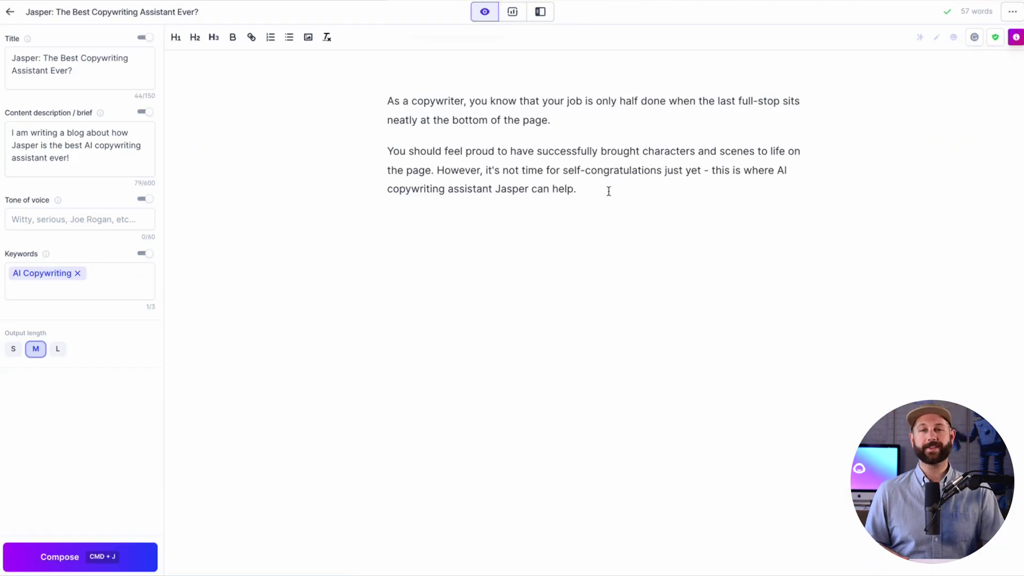
click(10, 11)
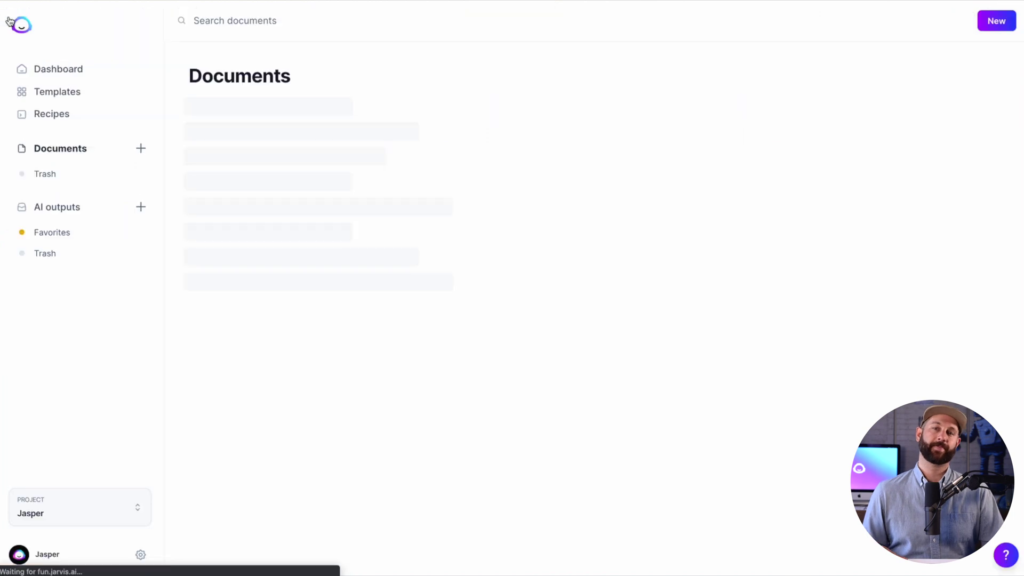
Go to the Dashboard and bring up the AI outputs list.
click(77, 69)
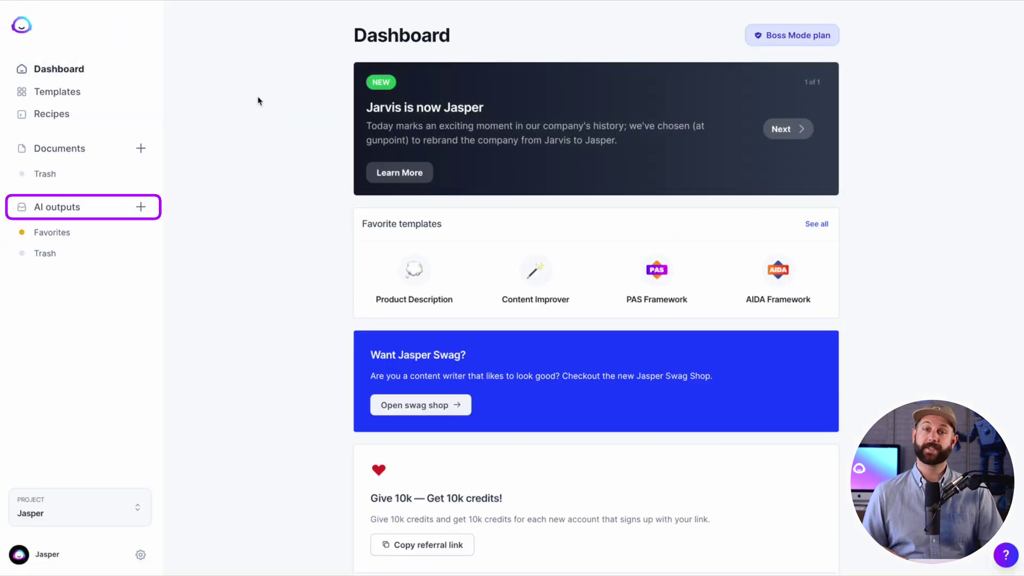
click(63, 215)
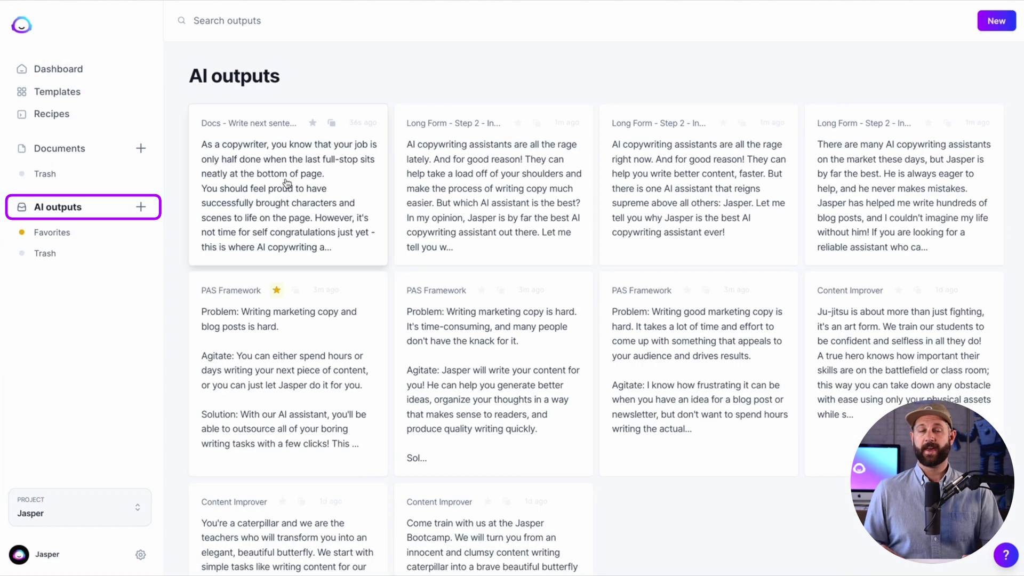
scroll(286, 183, down, 4)
scroll(287, 183, up, 5)
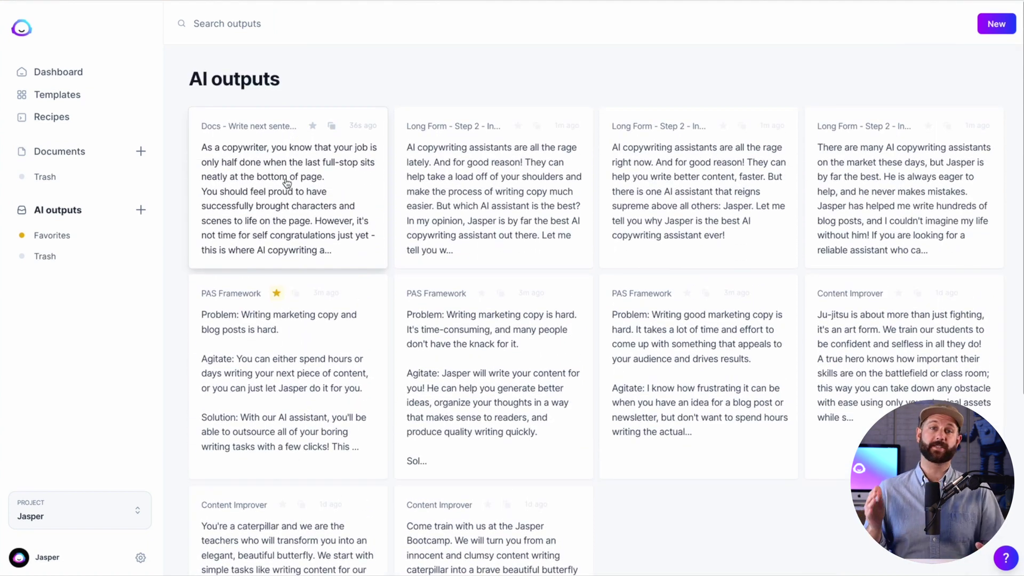
Favourite the 'Docs - Write next sentence' output, view it in full, and return to the Dashboard.
click(313, 125)
click(320, 148)
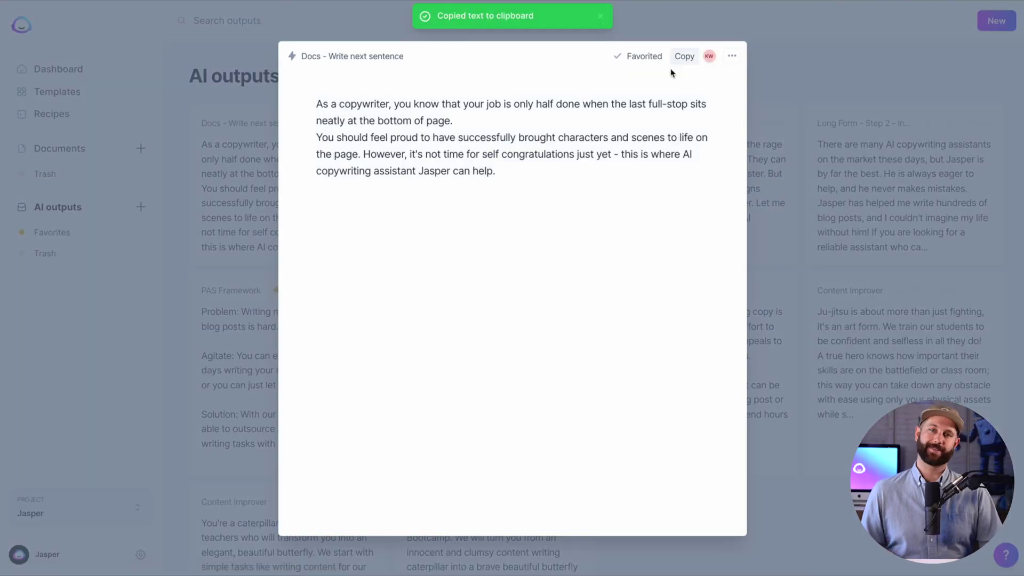
click(786, 173)
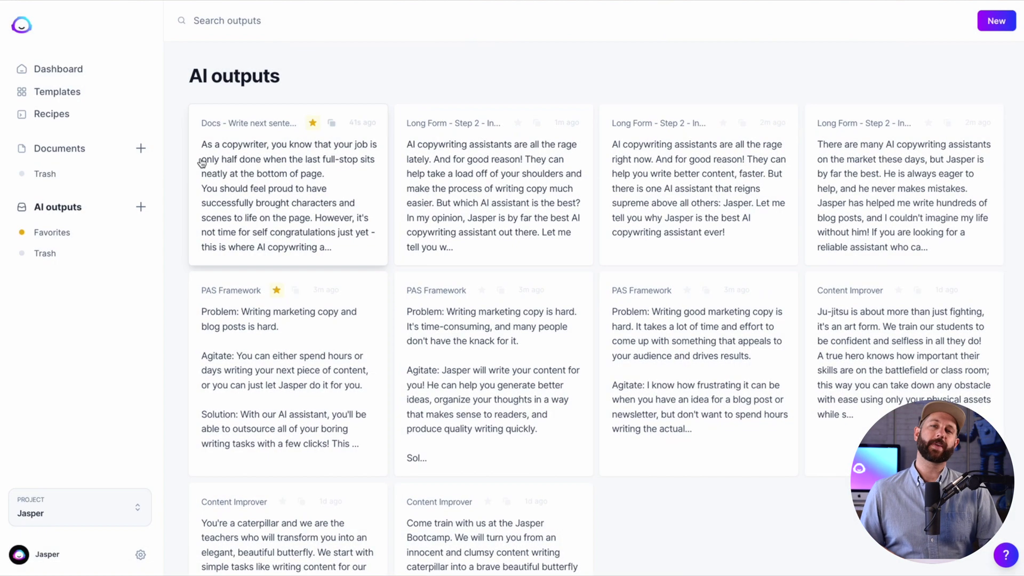
click(84, 81)
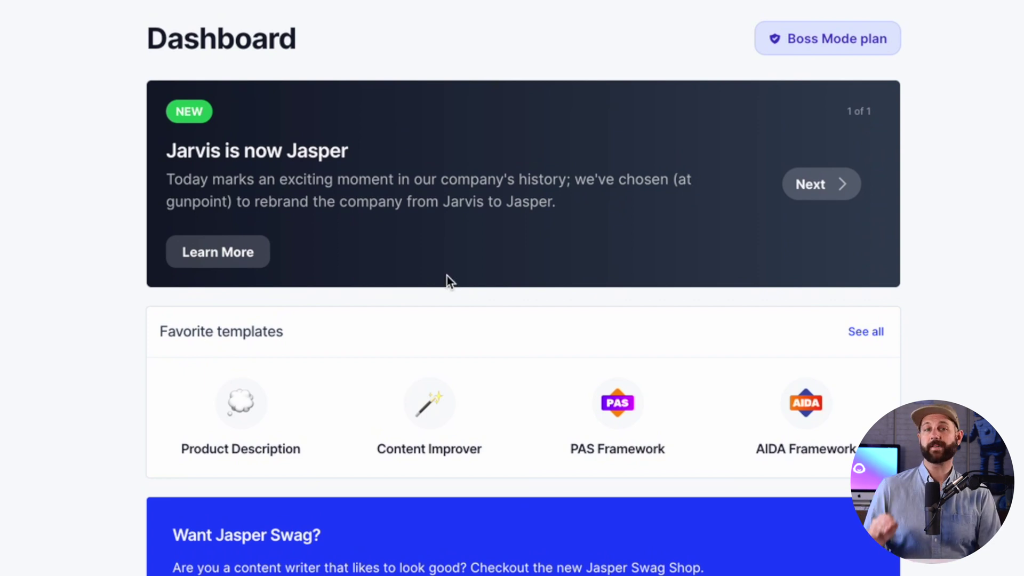
Copy the Give 10k credits referral link, then open the Jasper community Facebook group.
scroll(439, 350, down, 7)
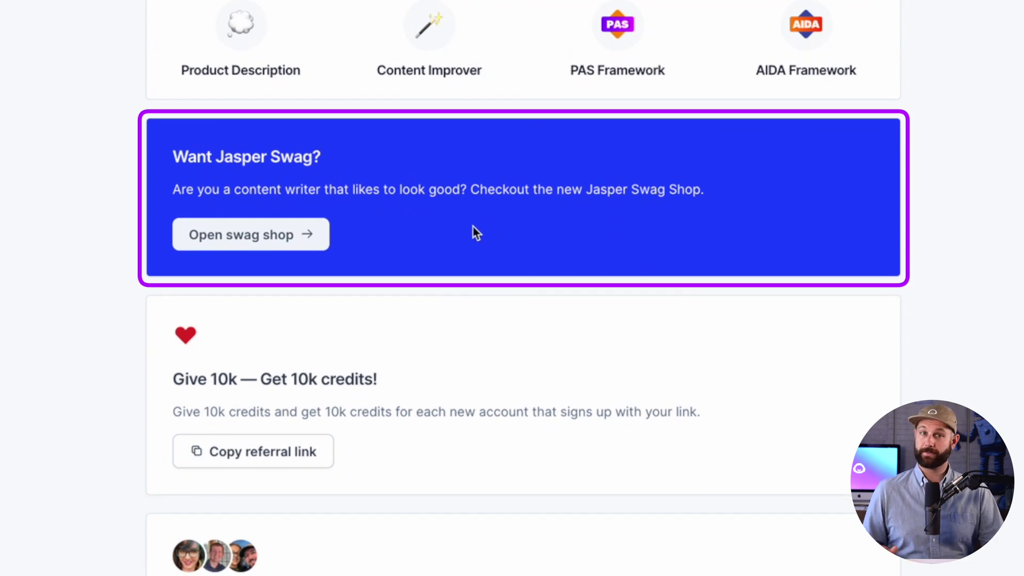
scroll(473, 227, down, 3)
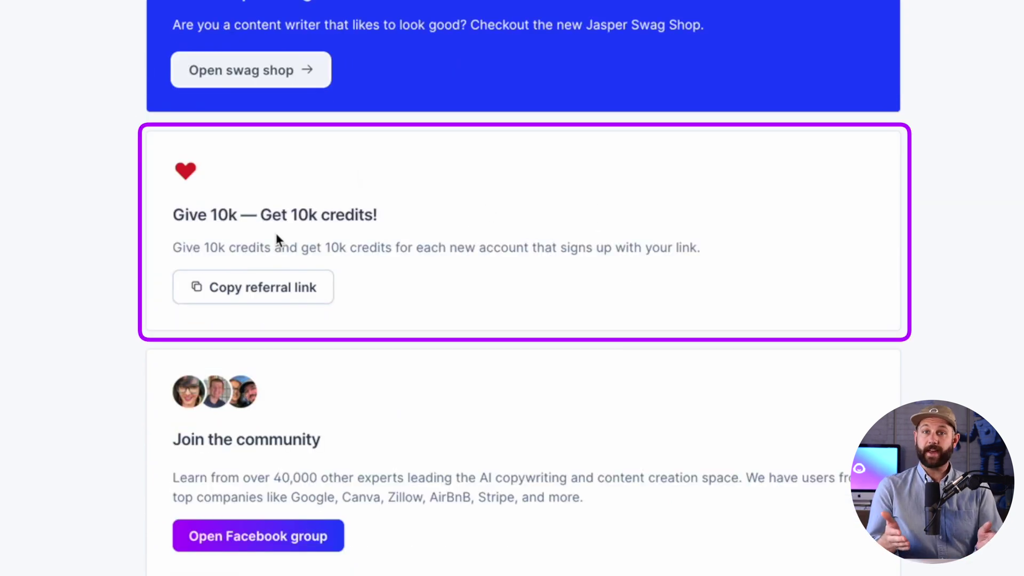
click(258, 292)
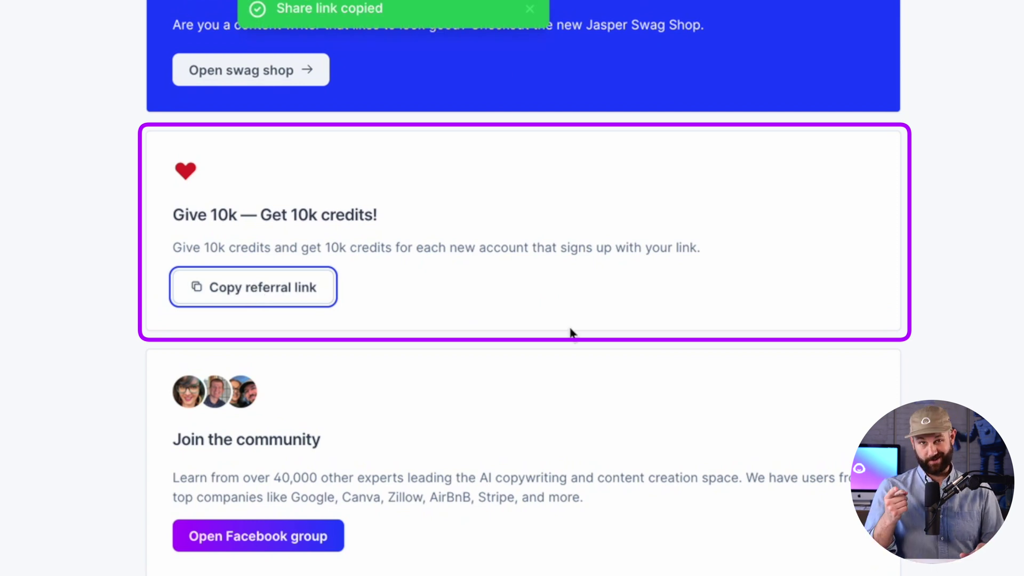
scroll(569, 333, down, 5)
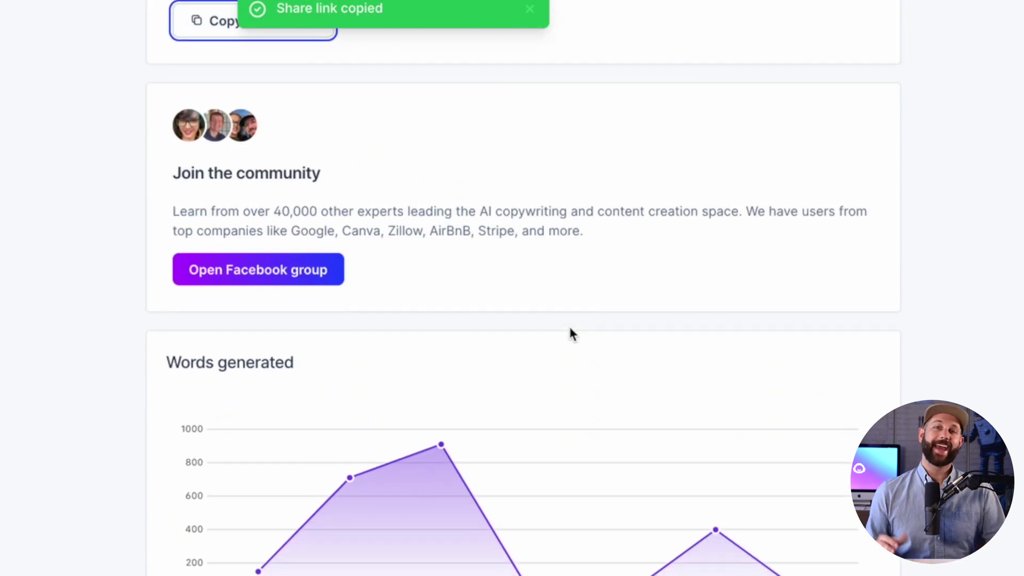
click(301, 274)
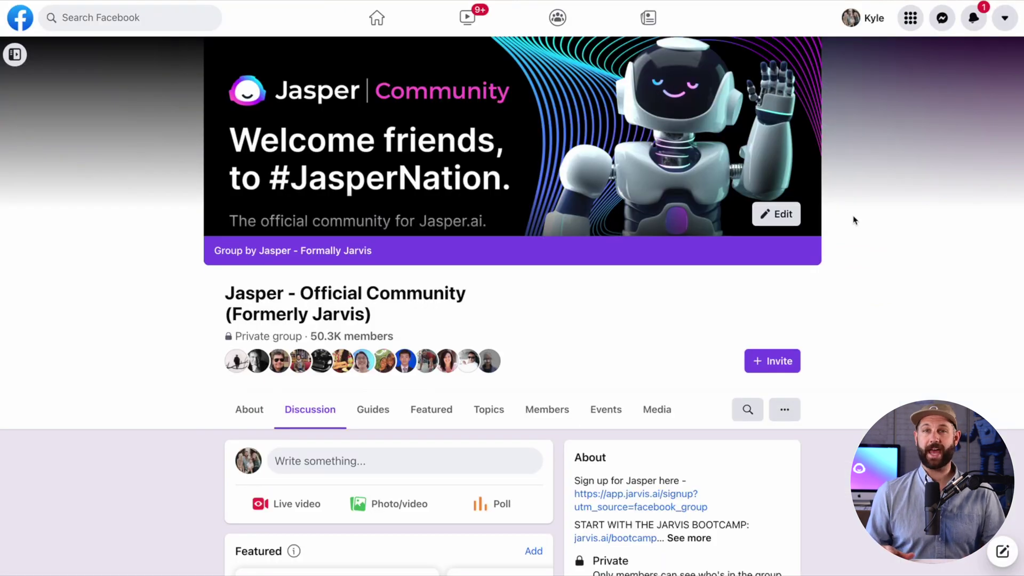
Scroll through the Jasper - Official Community group's featured posts and discussion feed.
scroll(854, 220, down, 8)
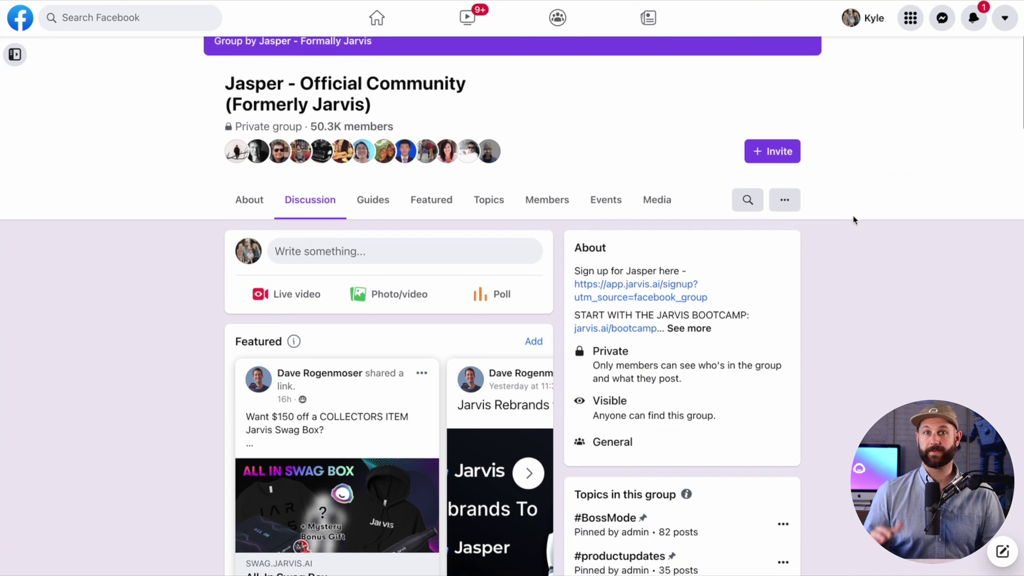
scroll(853, 220, down, 10)
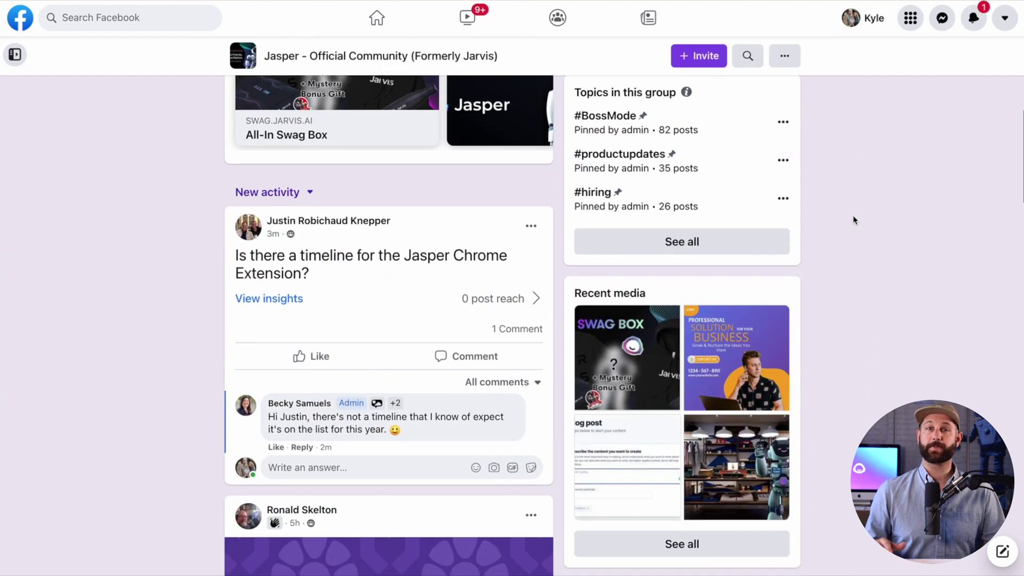
scroll(853, 220, down, 6)
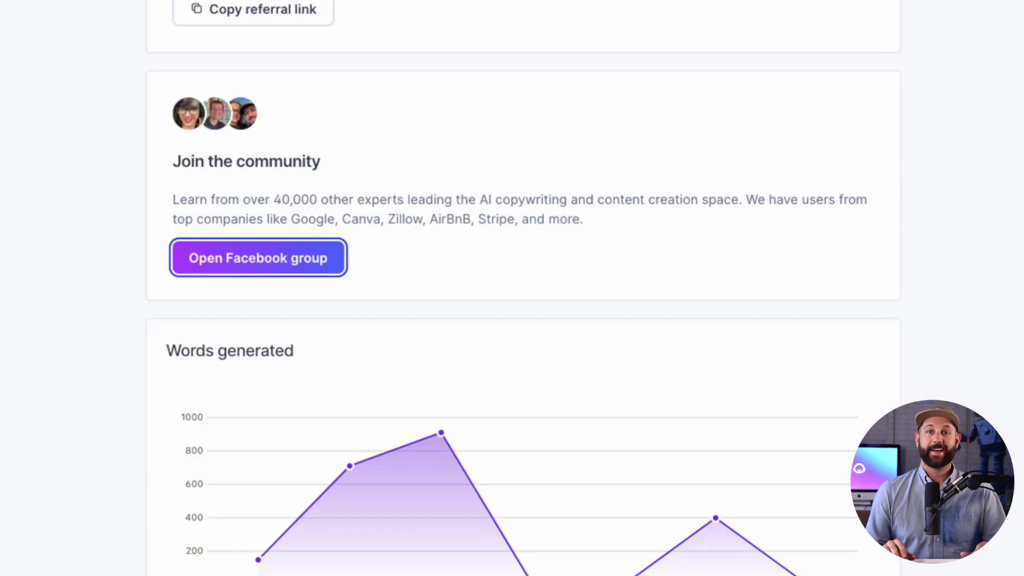
Open the support panel on its Ask page with an empty 'How can we help?' box.
scroll(565, 229, down, 5)
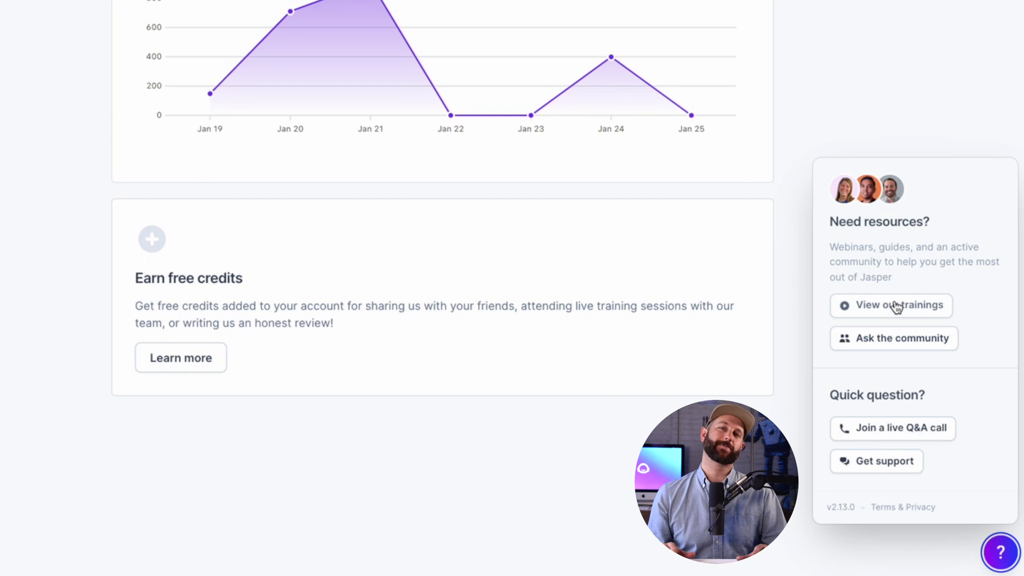
click(886, 463)
scroll(887, 463, down, 3)
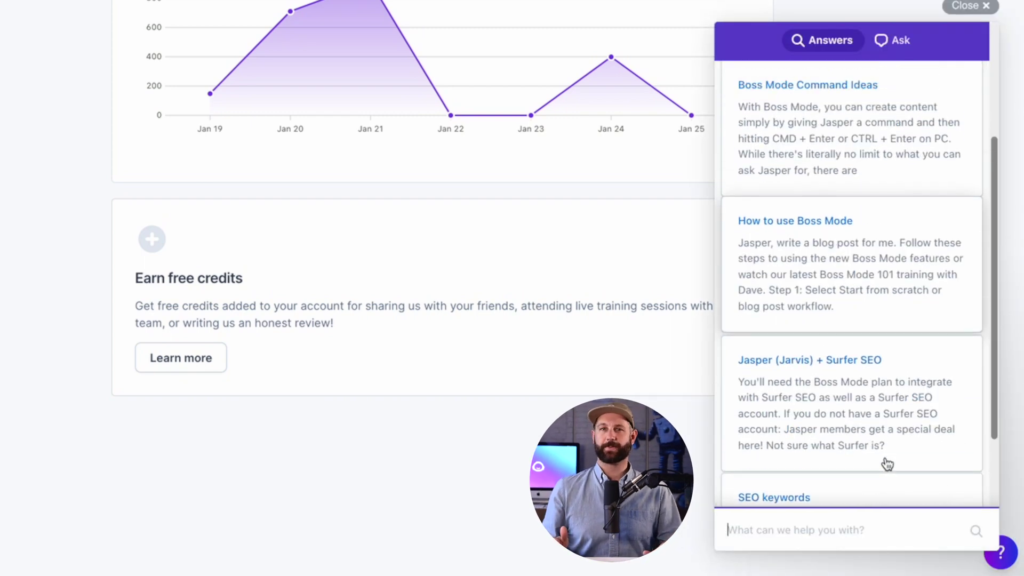
scroll(891, 267, up, 3)
click(898, 47)
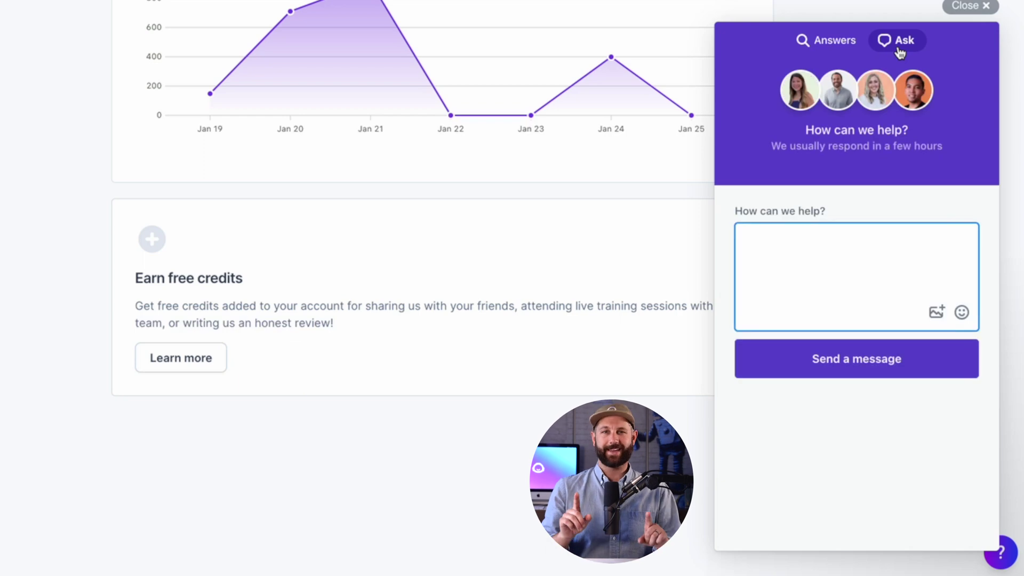